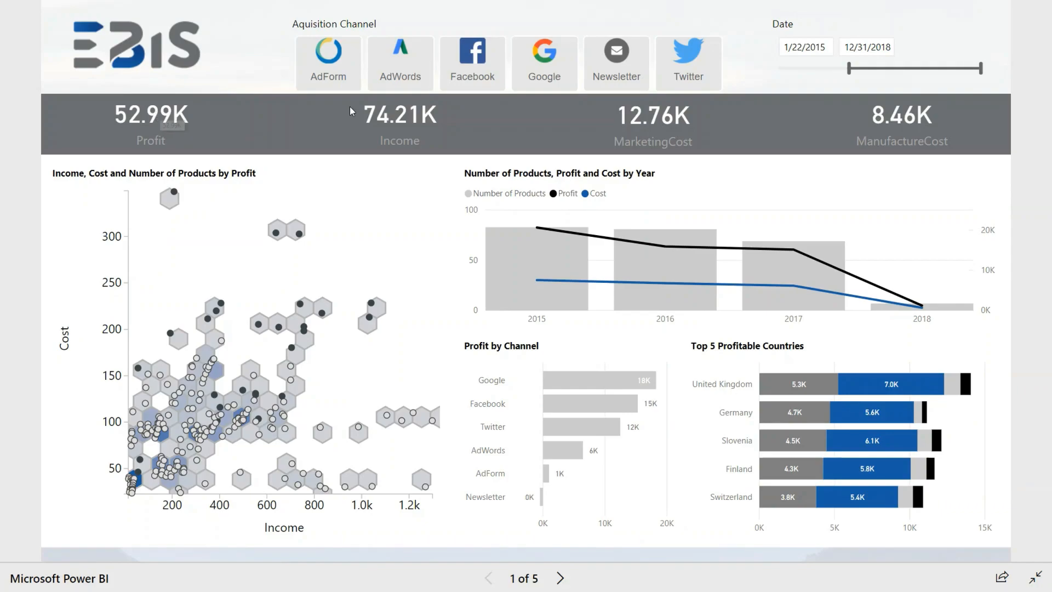
Filter the overview to Twitter and AdWords channels with the date range starting 12/19/2015.
{"action": "mouse_move", "coordinate": [536, 270]}
{"action": "mouse_move", "coordinate": [598, 380]}
{"action": "left_click", "coordinate": [687, 74]}
{"action": "left_click", "coordinate": [401, 64], "text": "ctrl"}
{"action": "left_click_drag", "start_coordinate": [849, 68], "coordinate": [880, 67]}
Move to report page 2 and cross-filter it to the Twitter channel.
{"action": "left_click", "coordinate": [558, 578]}
{"action": "left_click", "coordinate": [223, 353]}
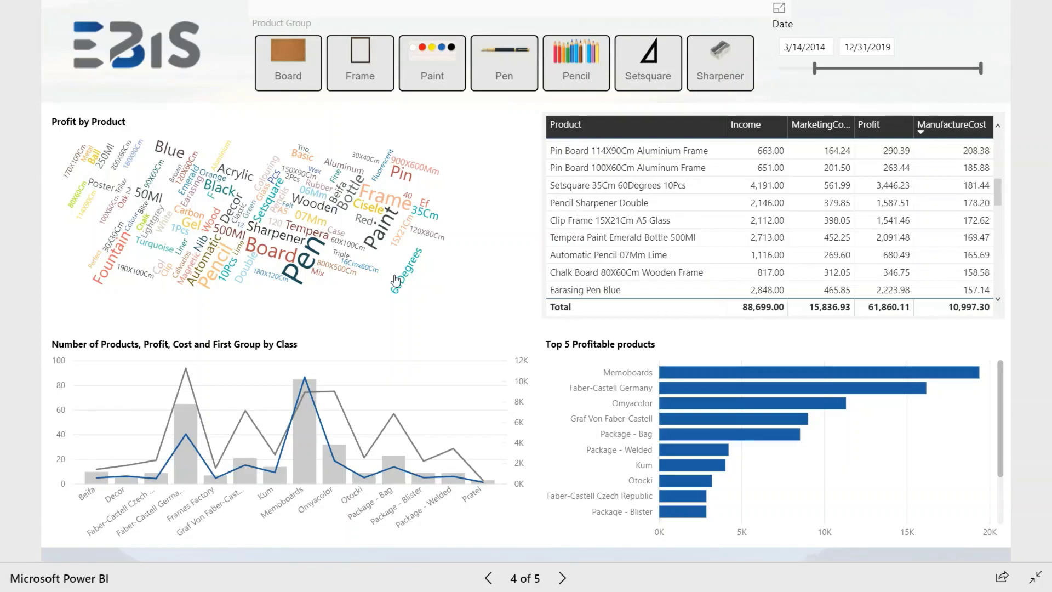
Filter page 4's word cloud, table and charts to the Pen product group.
{"action": "left_click", "coordinate": [303, 261]}
{"action": "left_click", "coordinate": [506, 70]}
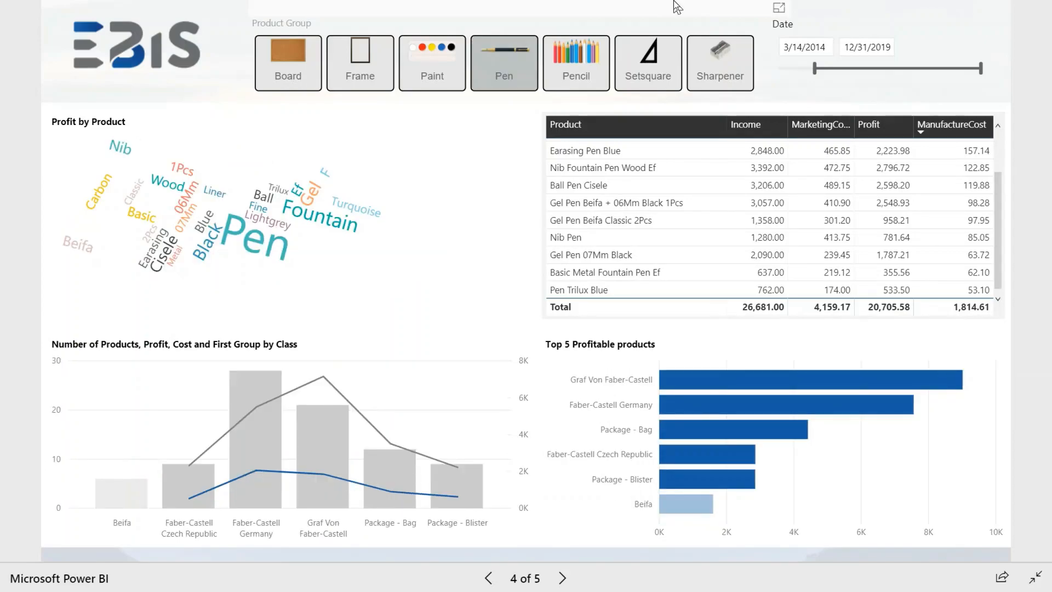